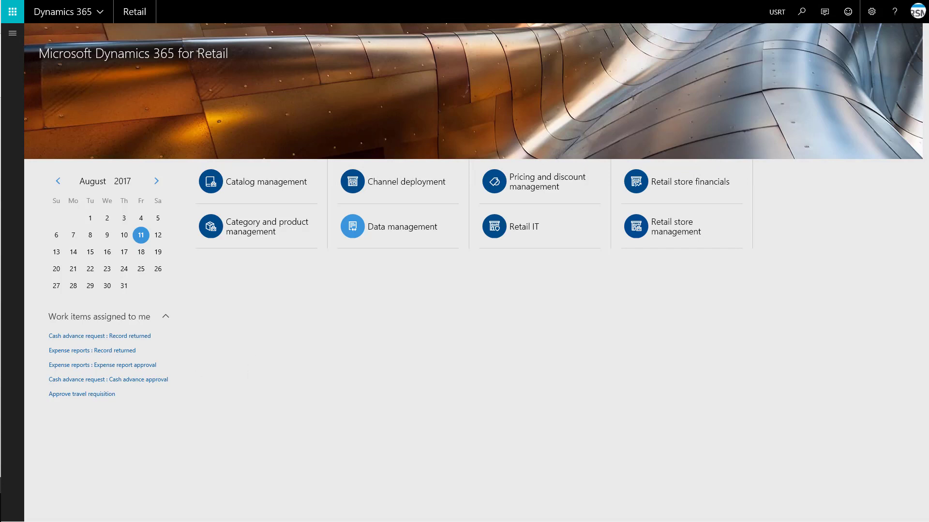
# Step: Go to Bar code setup under Inventory management > Bar codes and labels in the navigation pane
pyautogui.click(13, 34)
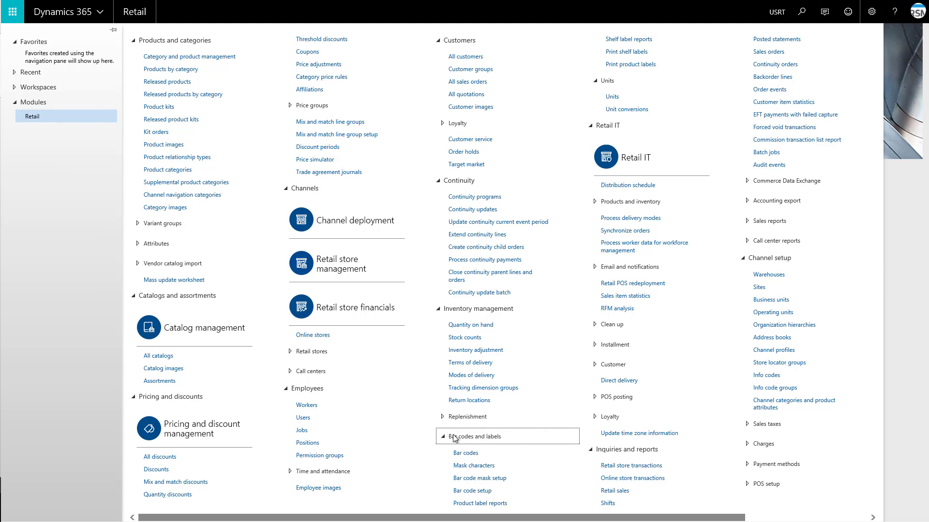
pyautogui.click(464, 491)
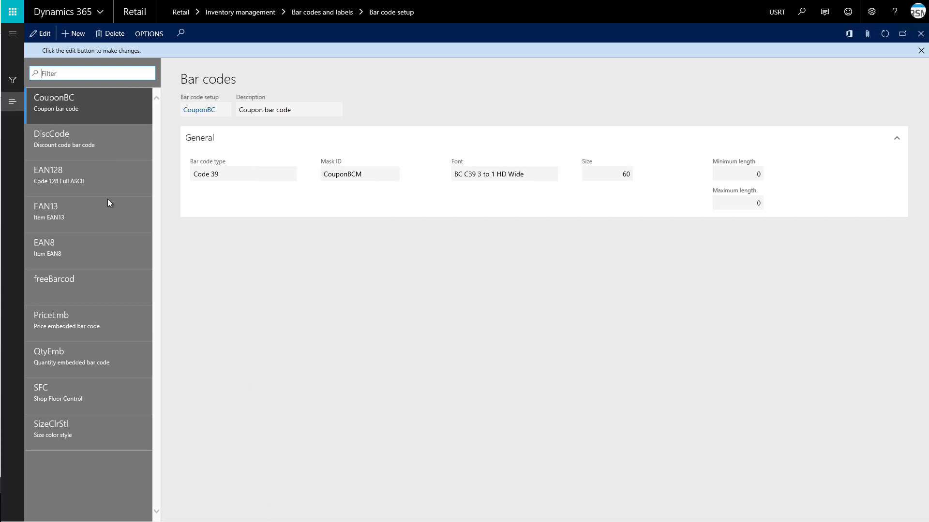
# Step: Review the DiscCode, SFC and EAN13 setups, finishing on SizeClrStl (Code 39, size 60, length 13)
pyautogui.click(88, 134)
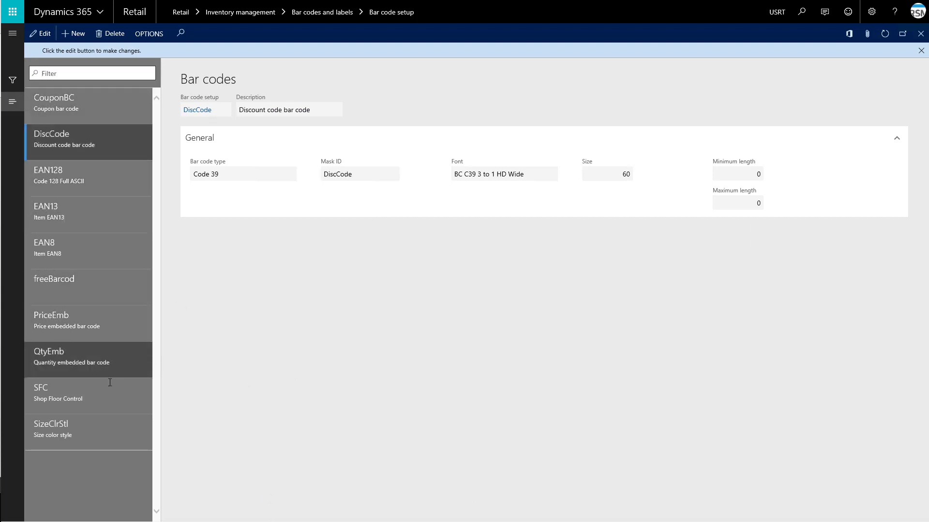
pyautogui.click(94, 404)
pyautogui.click(94, 427)
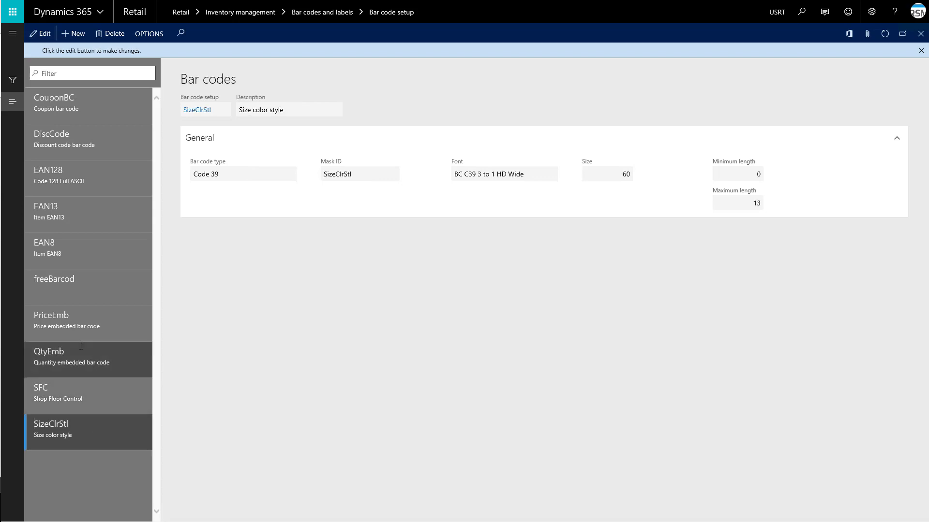
pyautogui.click(59, 204)
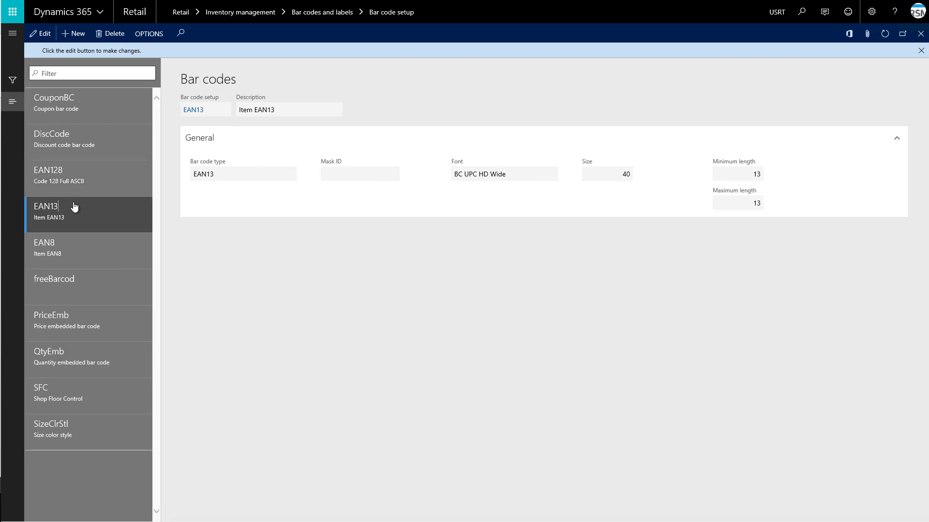
pyautogui.click(61, 143)
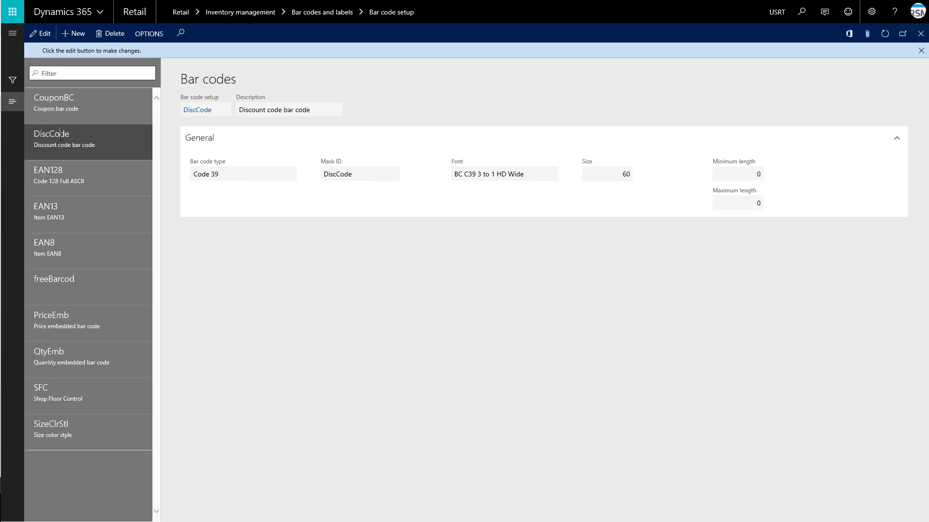
pyautogui.click(76, 219)
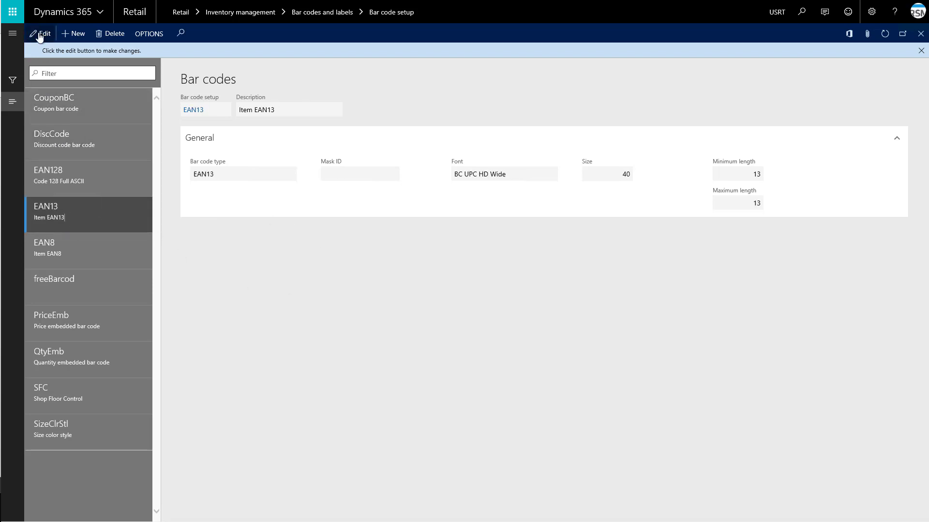
pyautogui.click(63, 449)
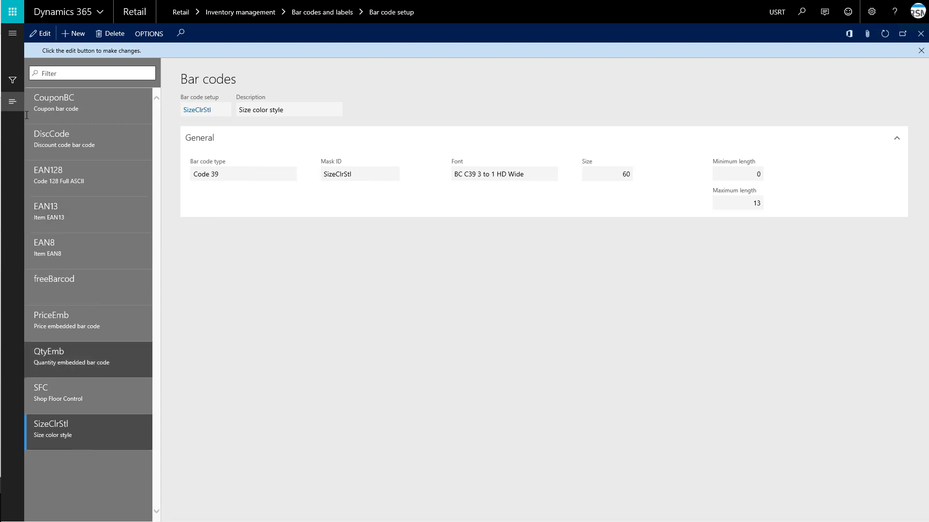
pyautogui.click(41, 33)
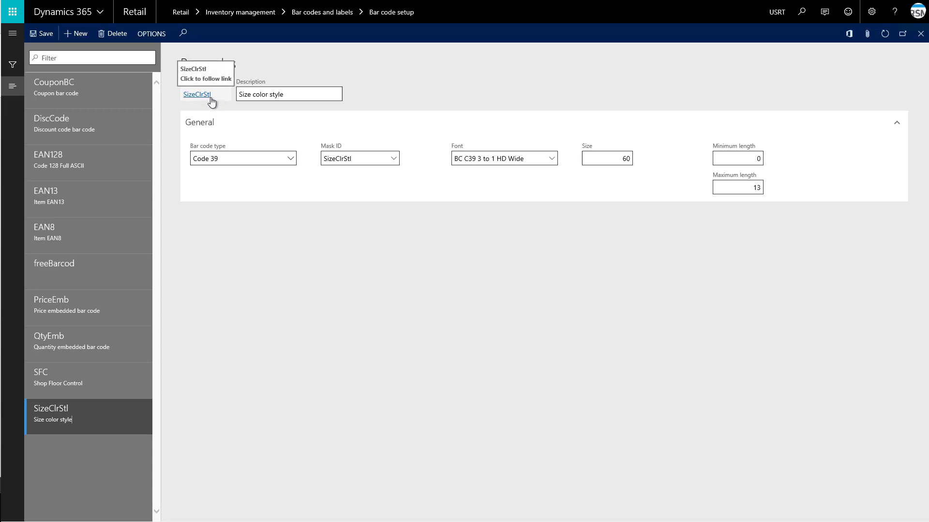
pyautogui.click(290, 93)
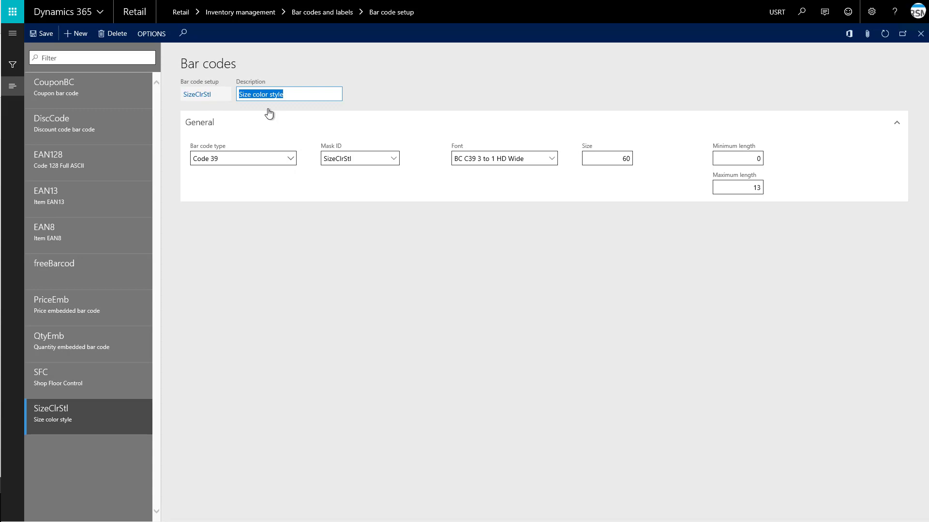
pyautogui.click(246, 188)
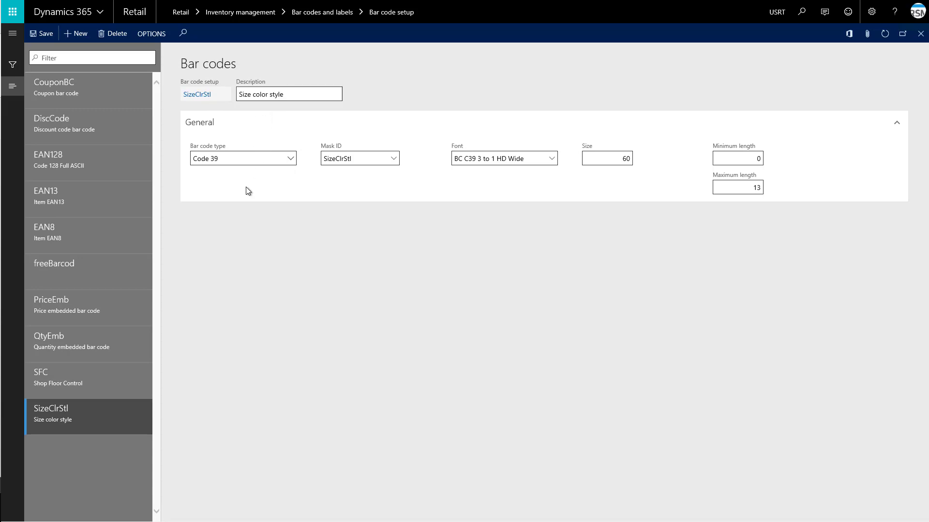
pyautogui.click(291, 163)
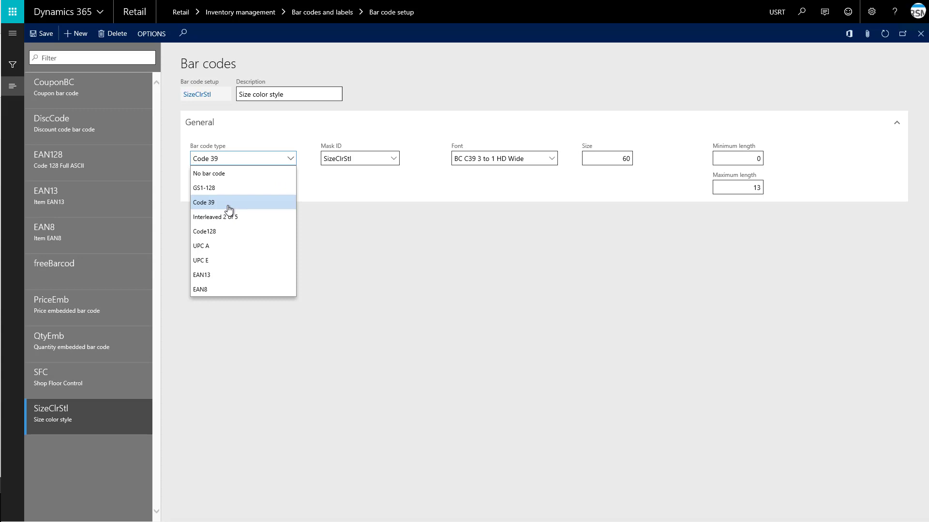
pyautogui.click(230, 209)
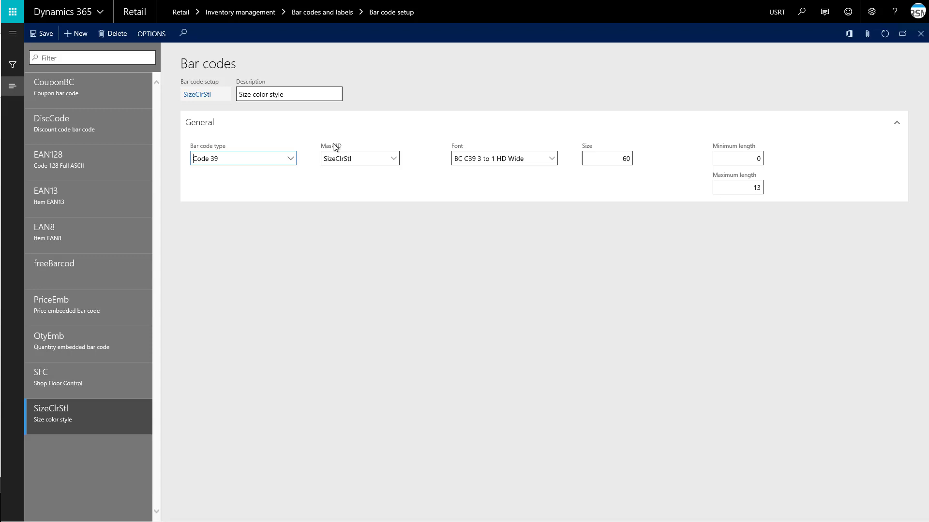
pyautogui.click(361, 161)
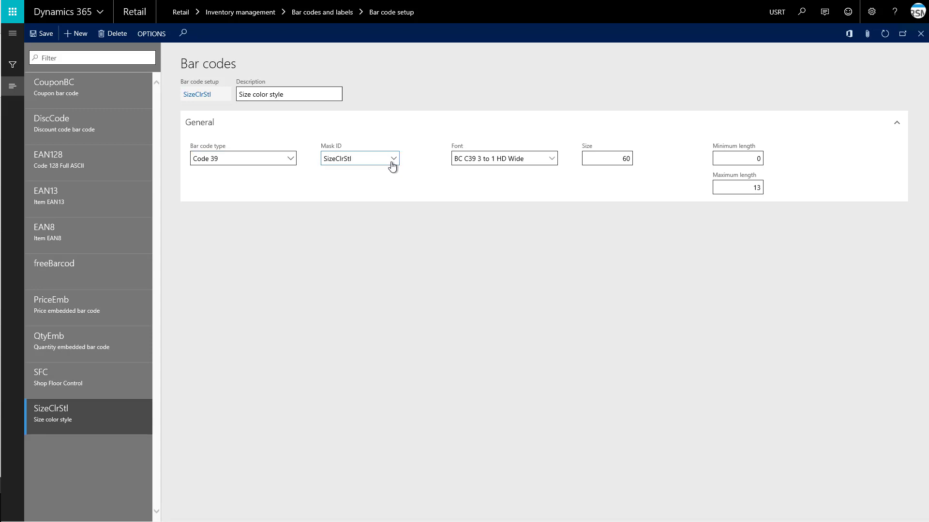
pyautogui.click(391, 163)
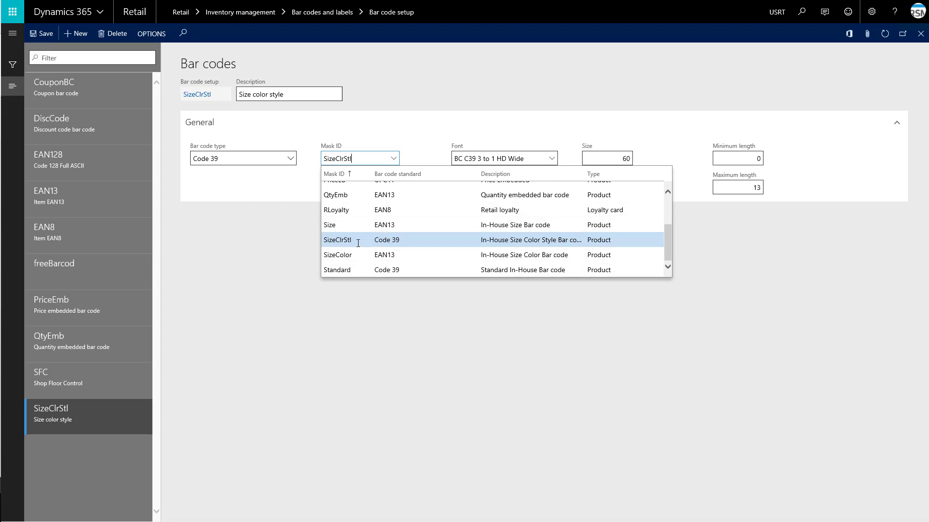
pyautogui.scroll(2, 358, 243)
pyautogui.scroll(-2, 358, 244)
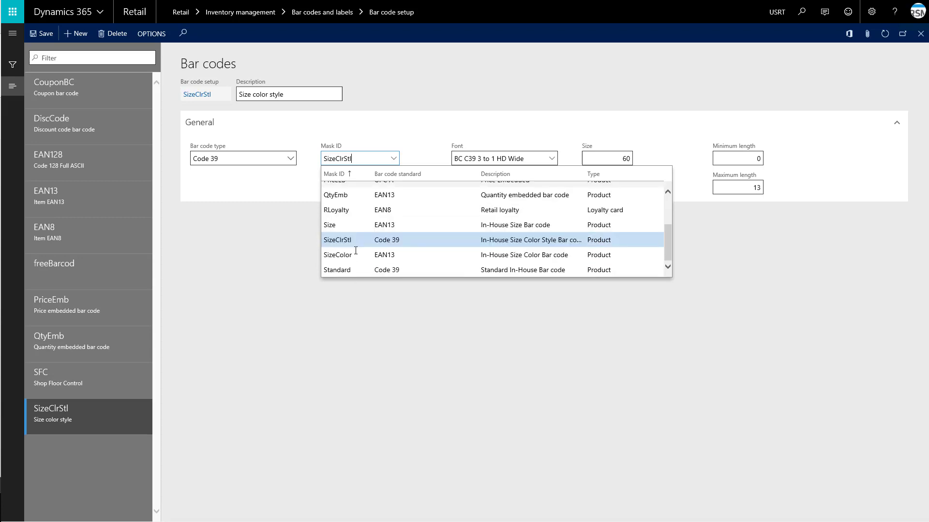
pyautogui.click(325, 389)
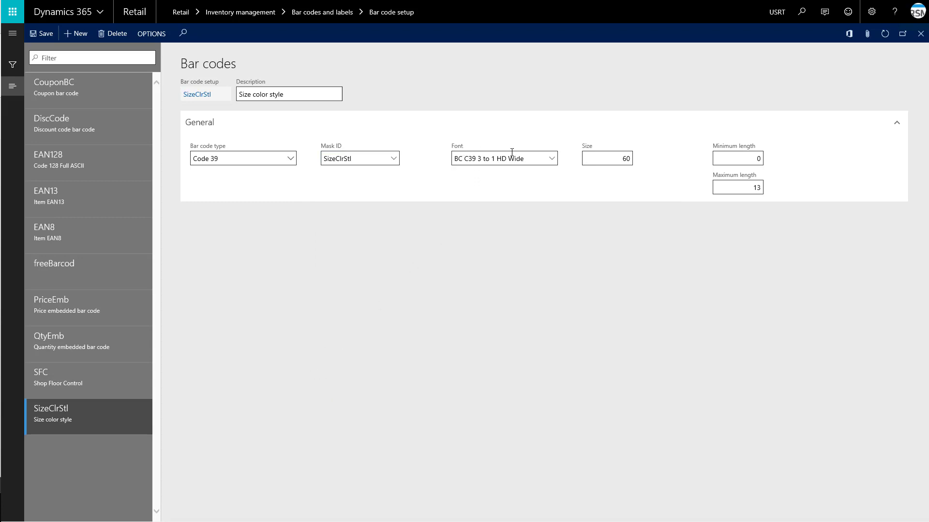
pyautogui.click(552, 159)
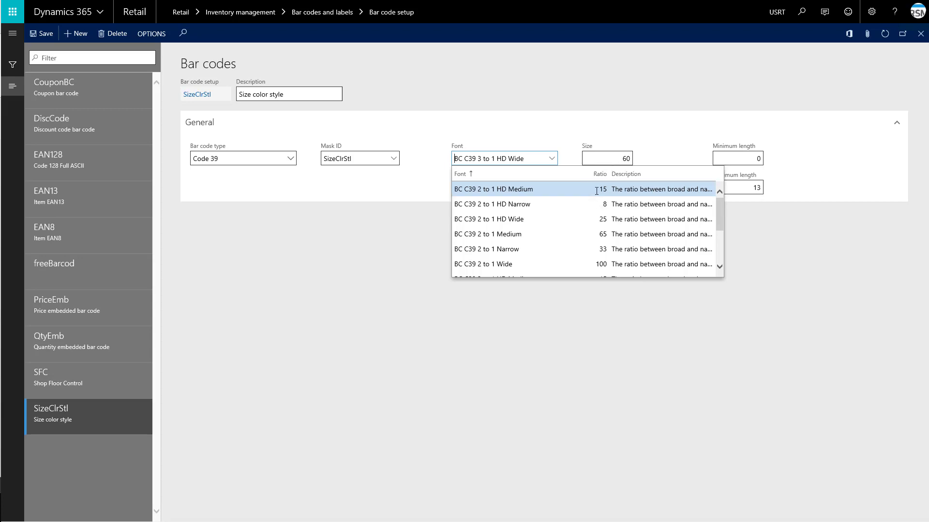
pyautogui.click(576, 358)
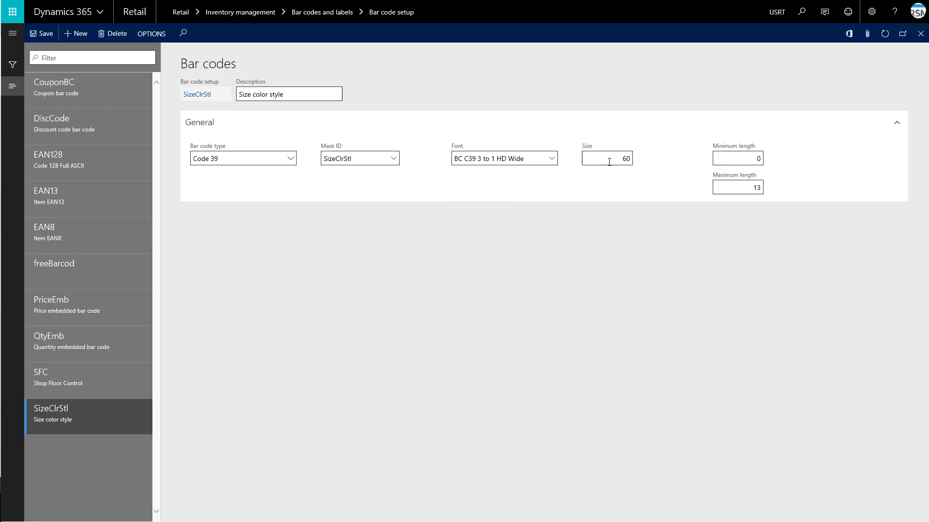
pyautogui.click(584, 153)
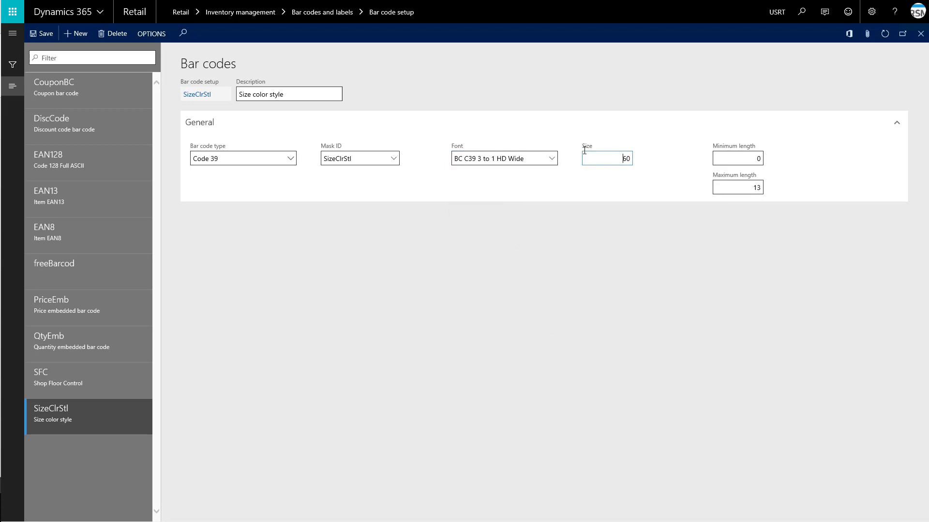
pyautogui.doubleClick(610, 161)
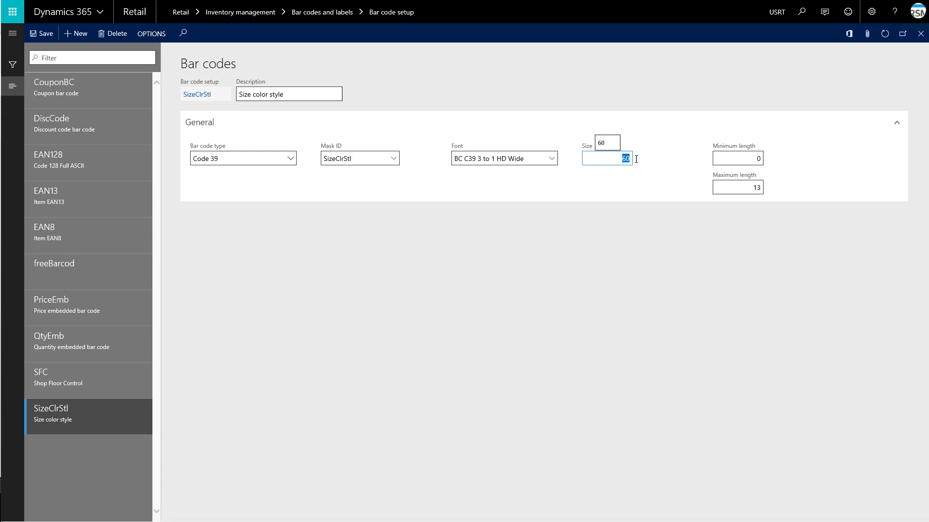
pyautogui.click(729, 159)
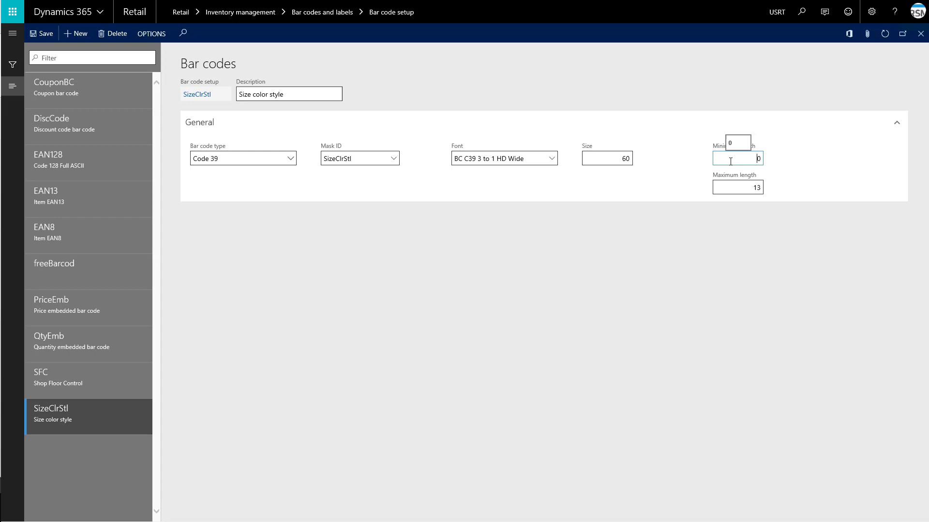
pyautogui.click(738, 191)
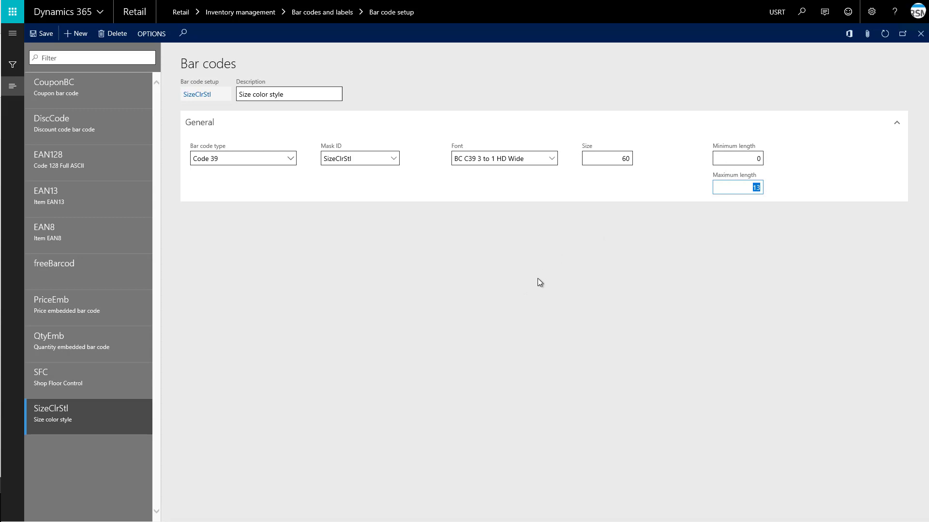
pyautogui.click(745, 161)
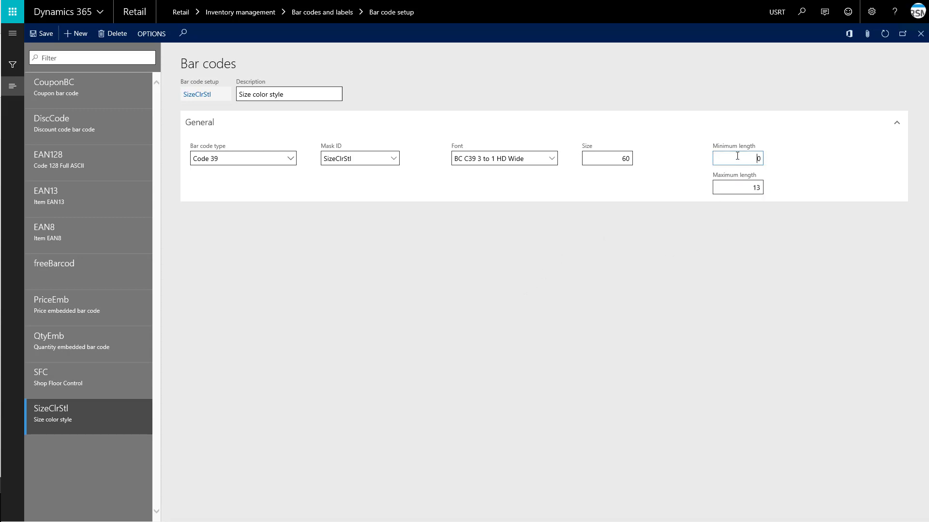
pyautogui.write('13')
pyautogui.click(744, 190)
pyautogui.click(749, 160)
pyautogui.moveTo(745, 161); pyautogui.dragTo(777, 156)
pyautogui.write('0')
pyautogui.click(777, 227)
pyautogui.click(41, 34)
# Step: Bring up the navigation pane to reach Bar codes under Bar codes and labels
pyautogui.click(7, 39)
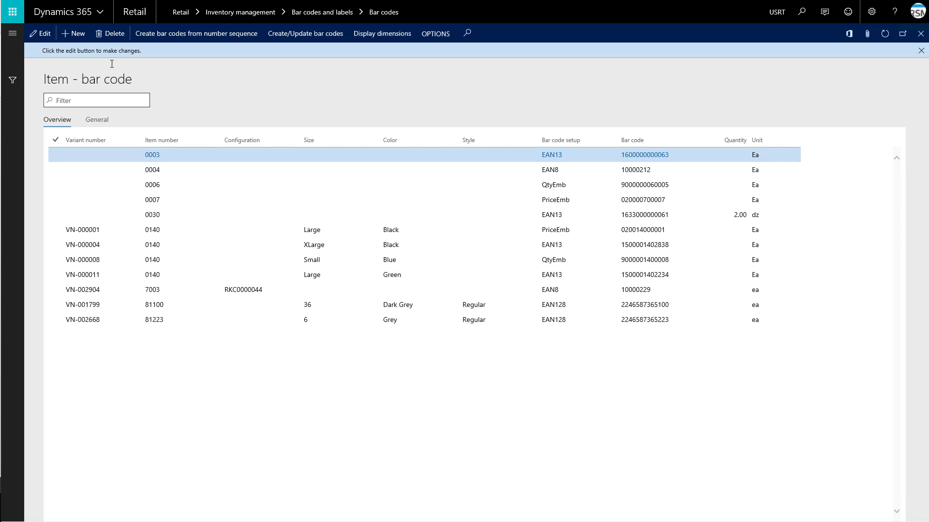
# Step: Add a new bar code row for item 0001, moving past its Size, Color and Style cells
pyautogui.click(79, 33)
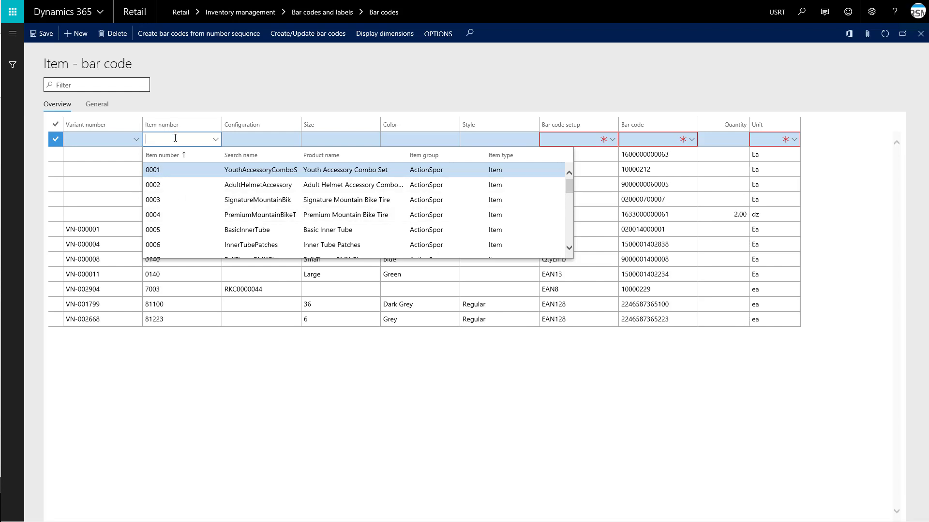
pyautogui.click(216, 170)
pyautogui.press('Tab')
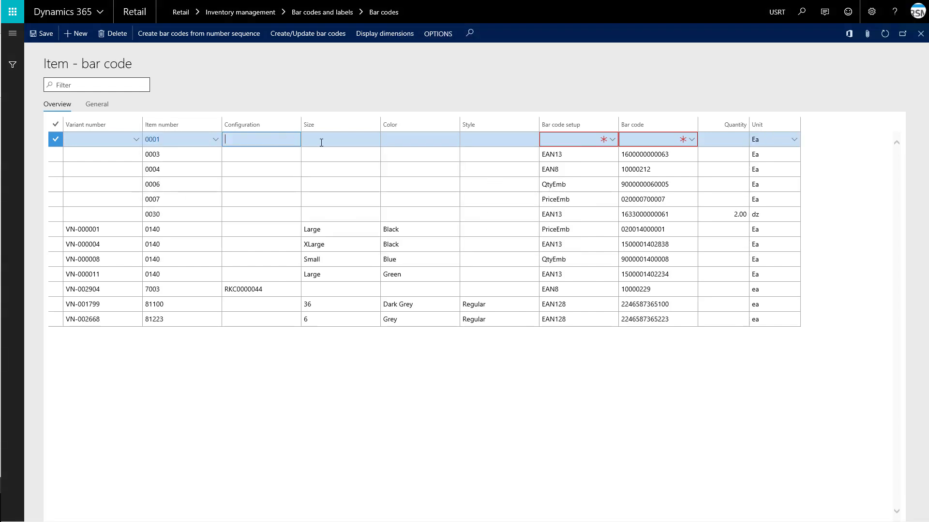
pyautogui.click(418, 139)
pyautogui.click(481, 142)
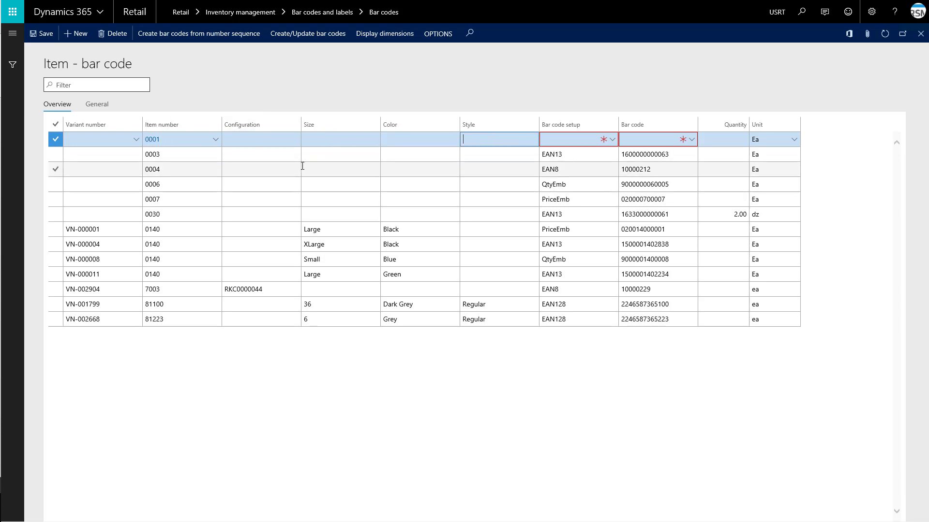
# Step: Choose EAN8 as the bar code setup for the new item 0001 row
pyautogui.click(587, 138)
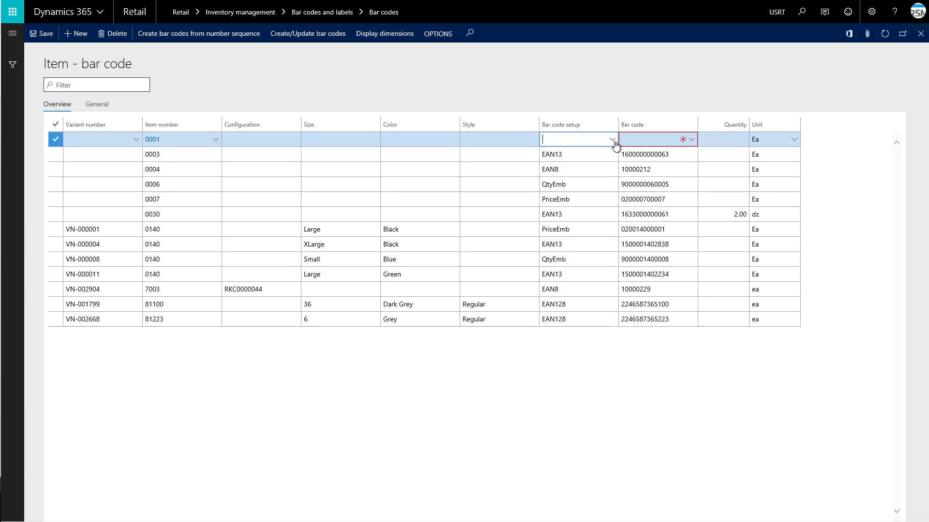
pyautogui.click(612, 143)
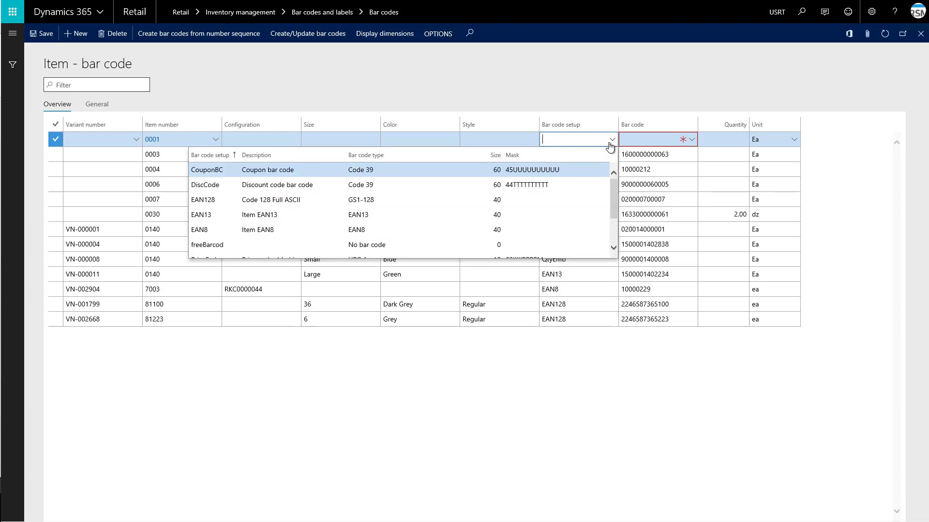
pyautogui.scroll(-2, 345, 230)
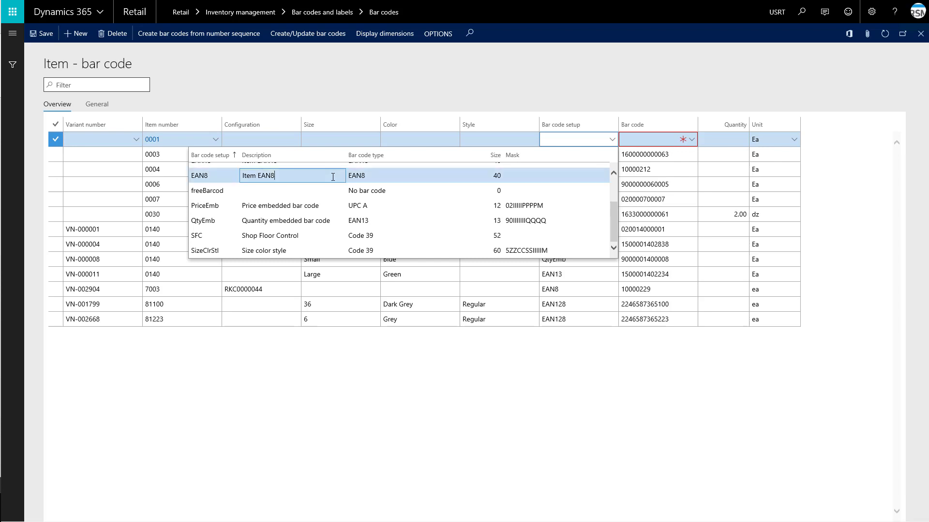
pyautogui.click(382, 177)
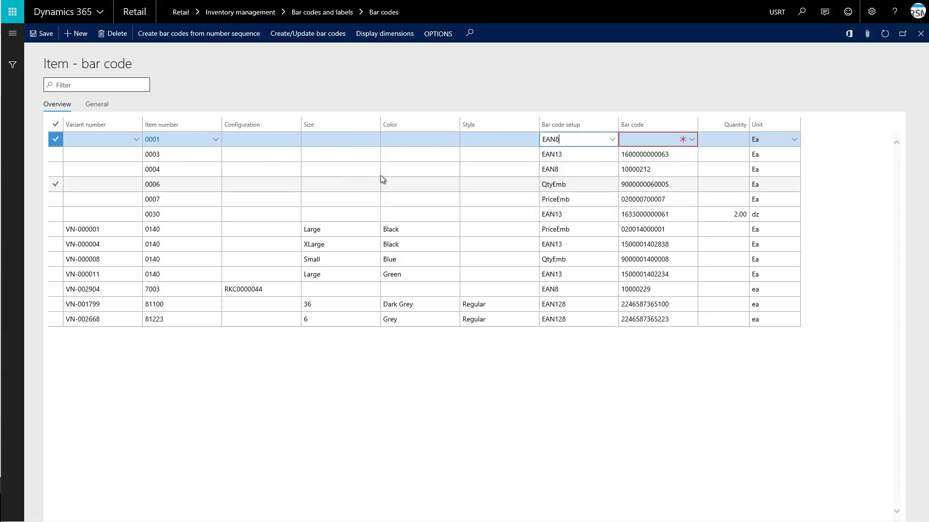
pyautogui.click(690, 141)
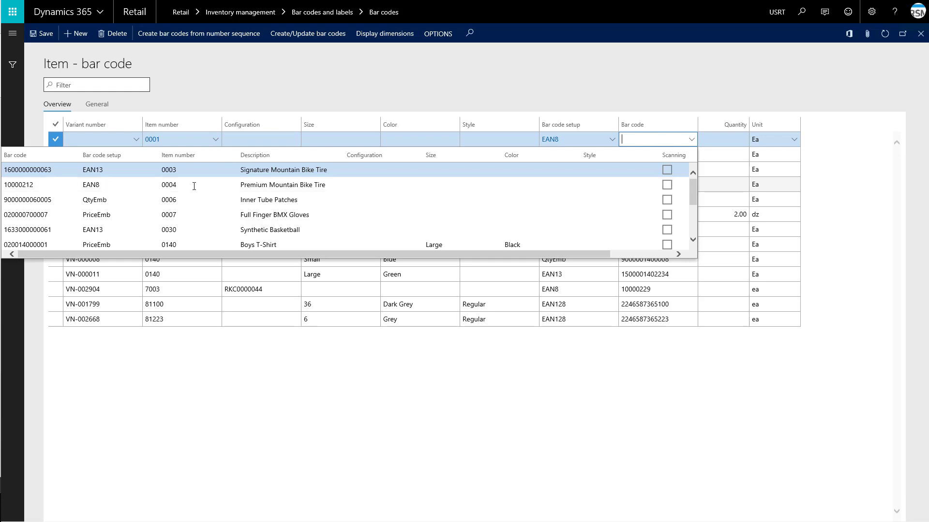
# Step: Give the item 0001 row bar code 10000212 and keep its unit as Ea
pyautogui.click(251, 185)
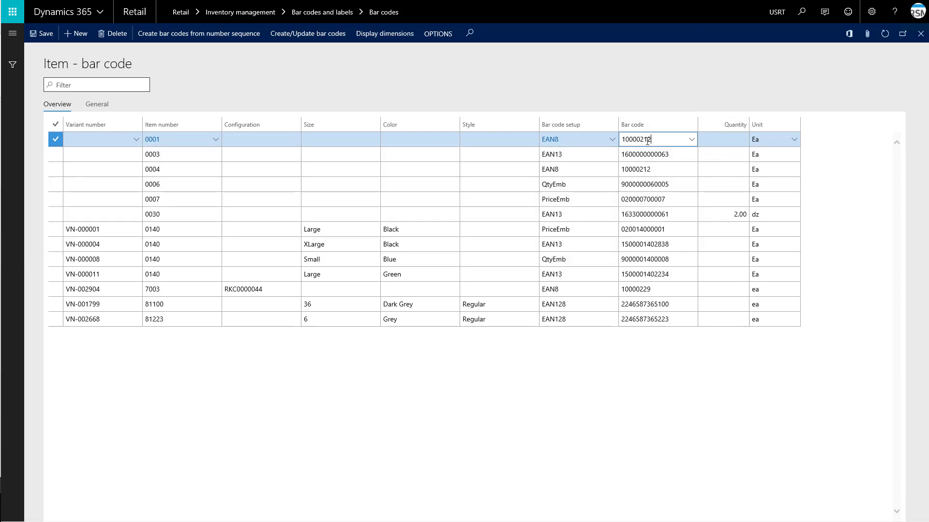
pyautogui.click(740, 141)
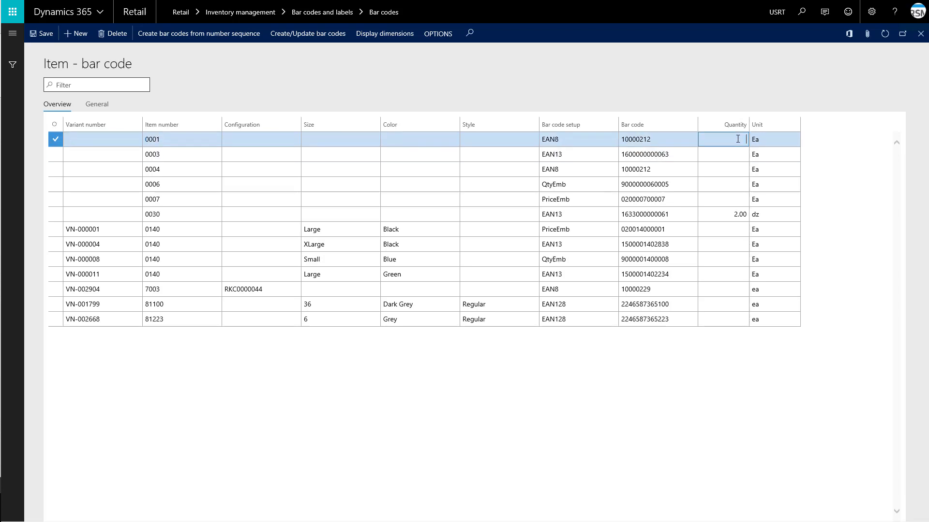
pyautogui.click(742, 140)
pyautogui.click(776, 138)
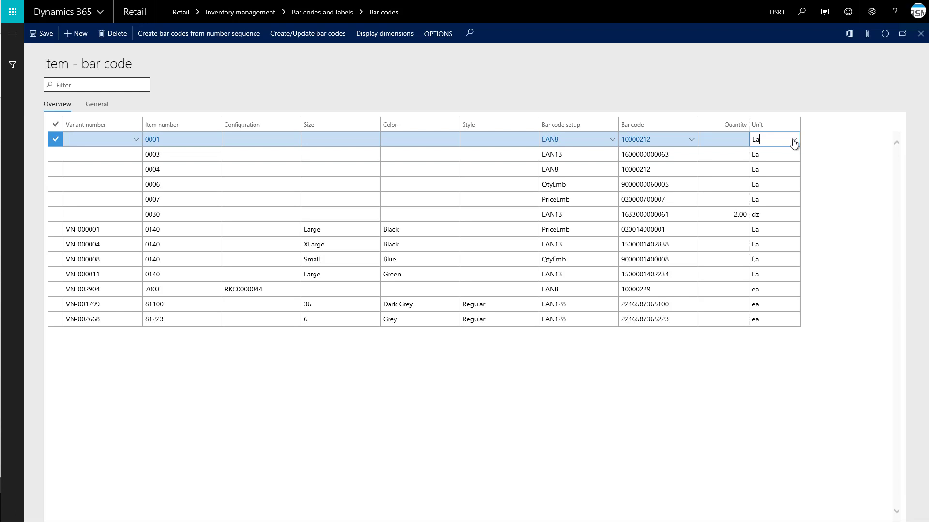
pyautogui.click(794, 141)
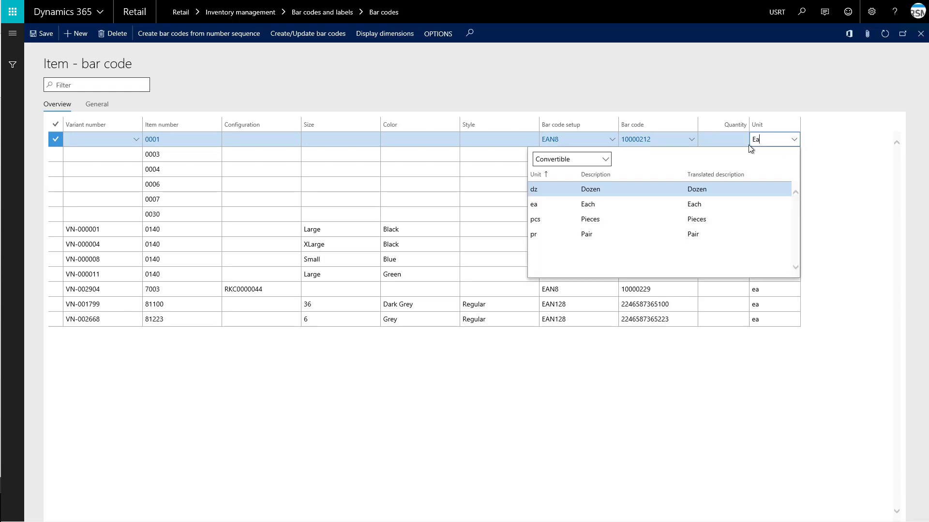
pyautogui.click(731, 141)
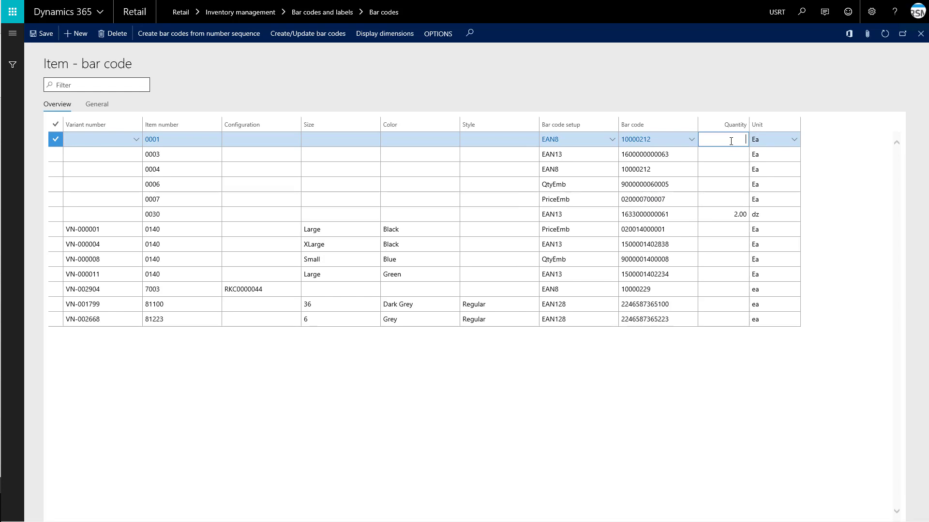
pyautogui.click(135, 141)
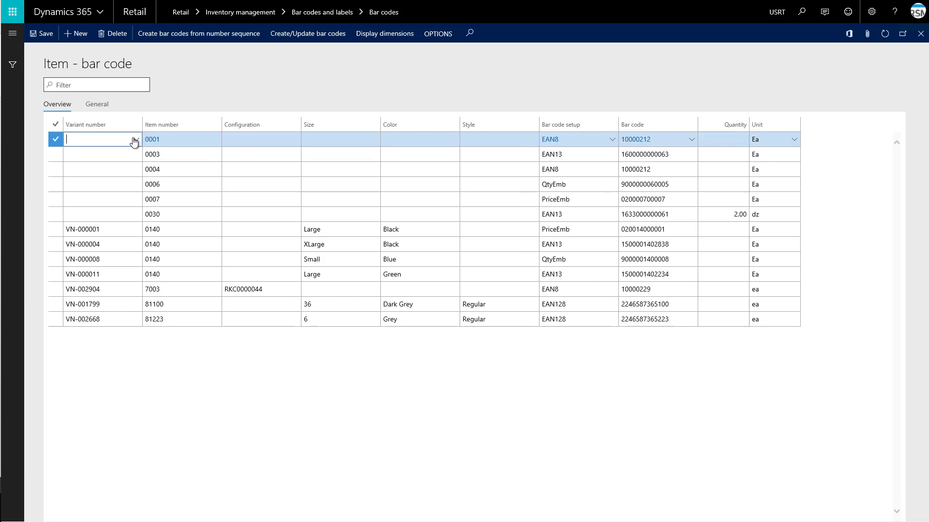
pyautogui.click(136, 141)
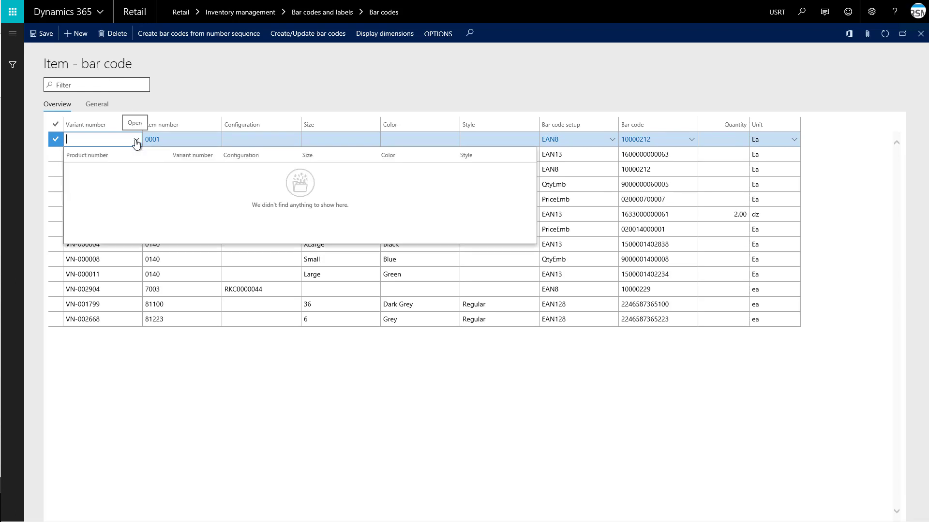
pyautogui.click(136, 142)
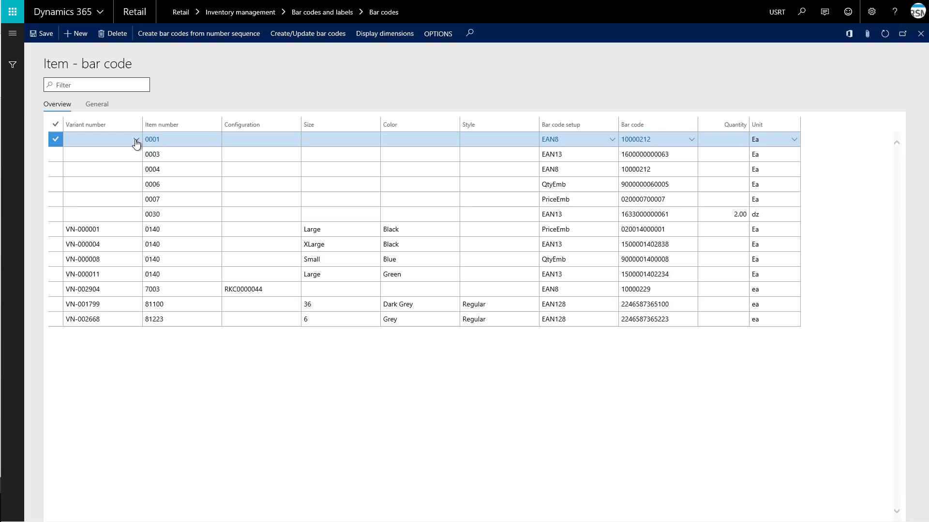